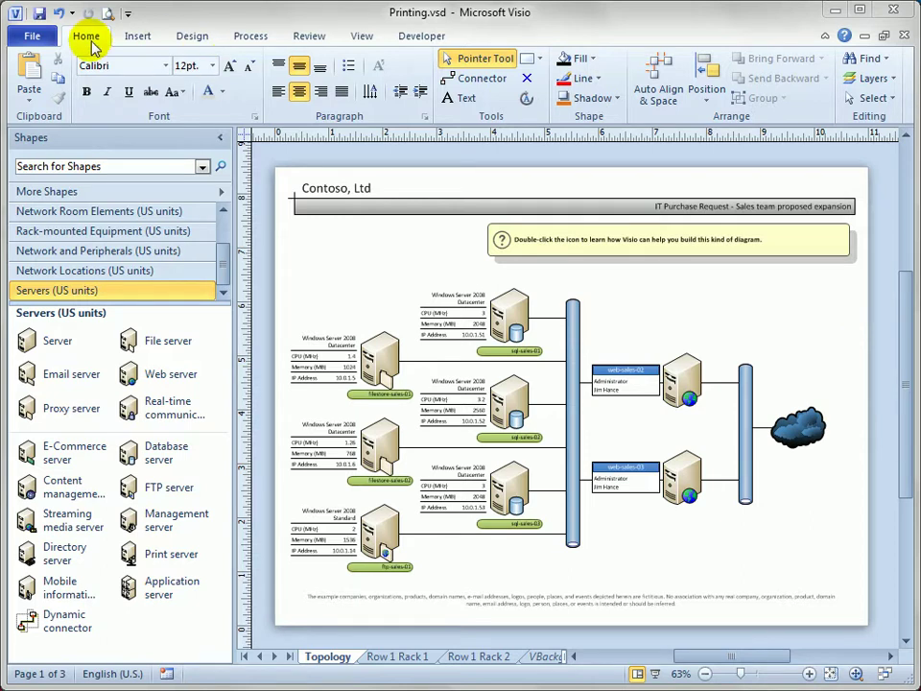
Look over the Save & Send options for creating a PDF/XPS document, then return to the drawing
left_click(35, 36)
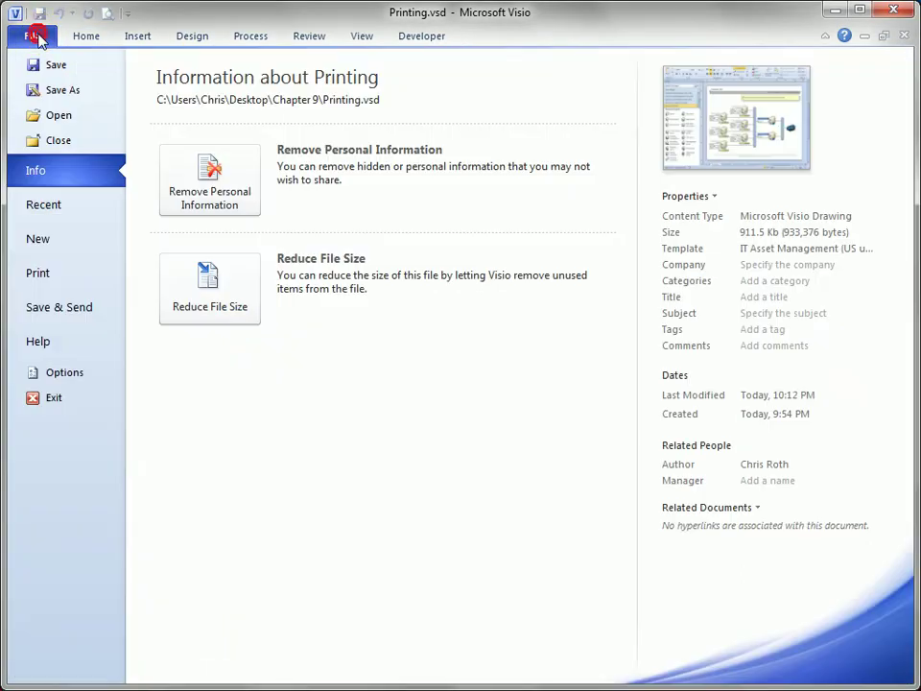
left_click(54, 315)
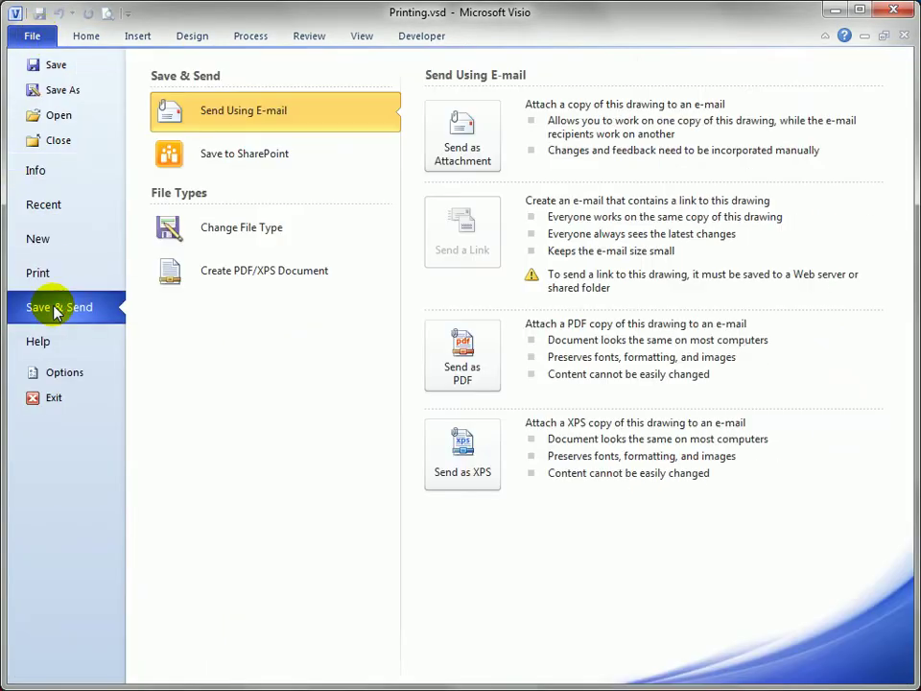
left_click(278, 287)
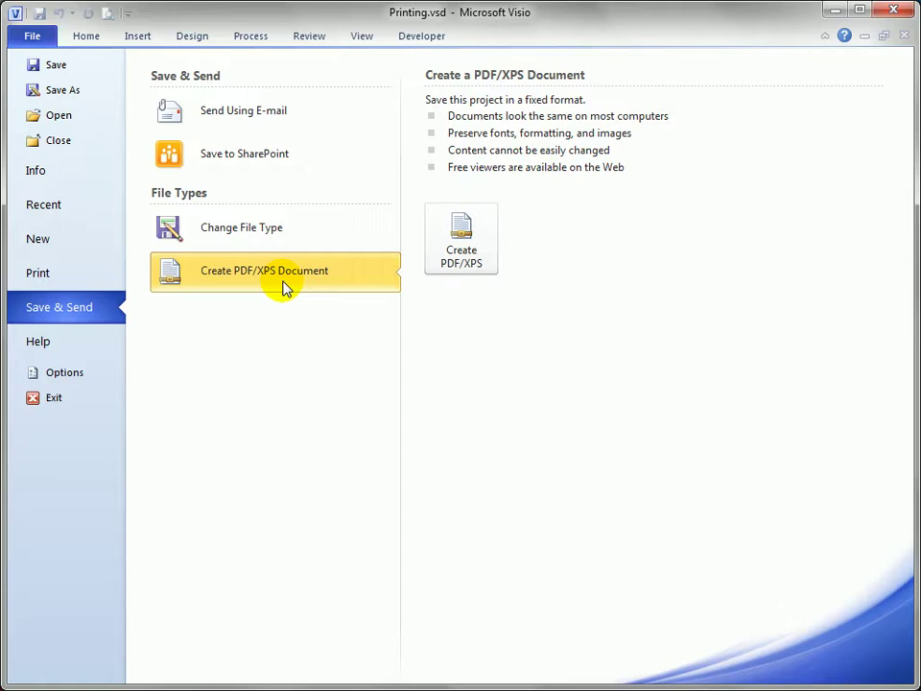
left_click(29, 35)
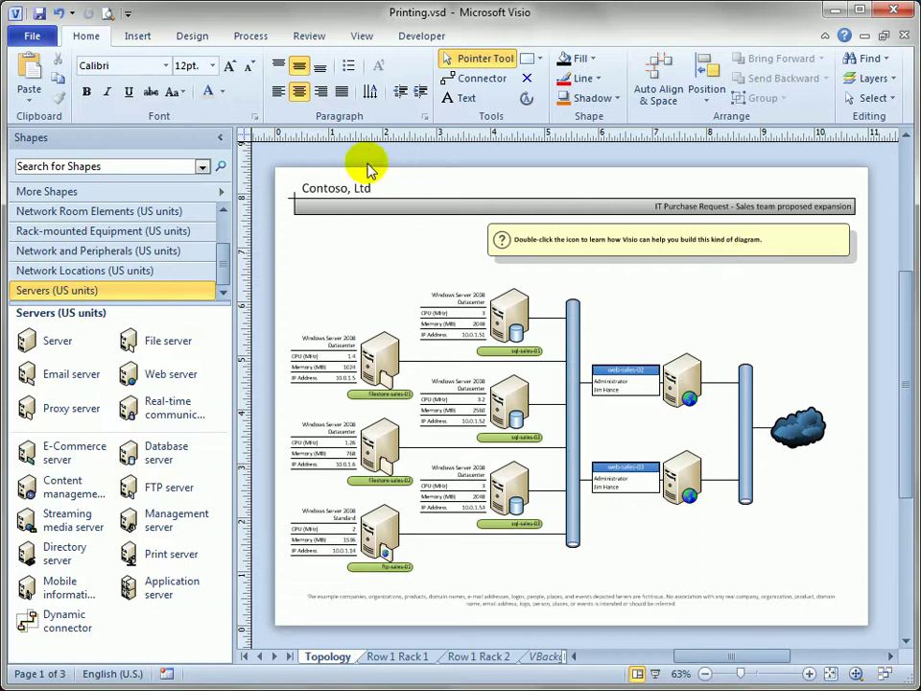
Print-preview the Topology, Row 1 Rack 1 and Row 1 Rack 2 pages, ending on Topology
left_click(108, 14)
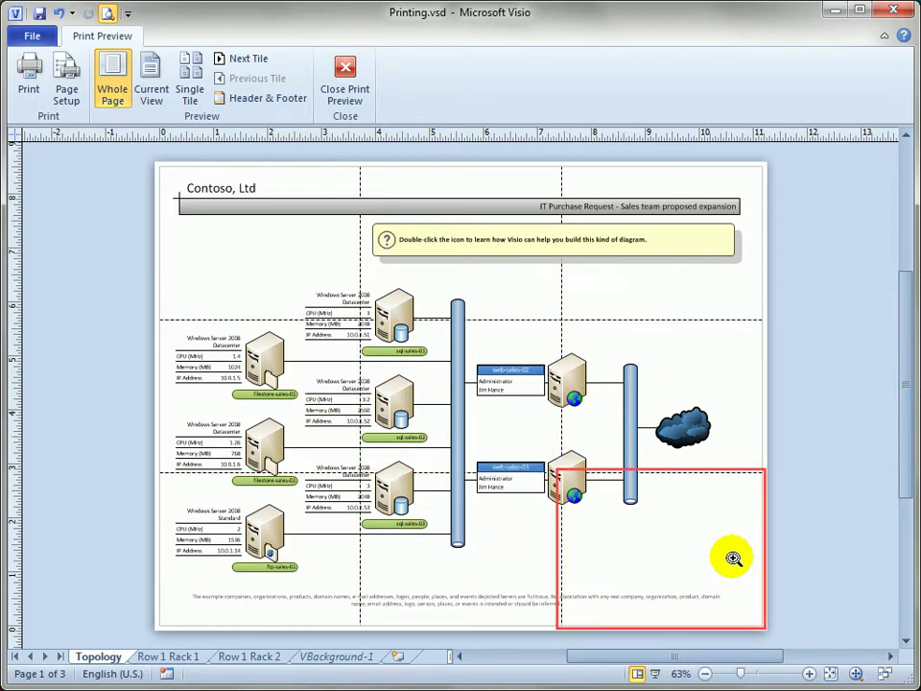
left_click(178, 657)
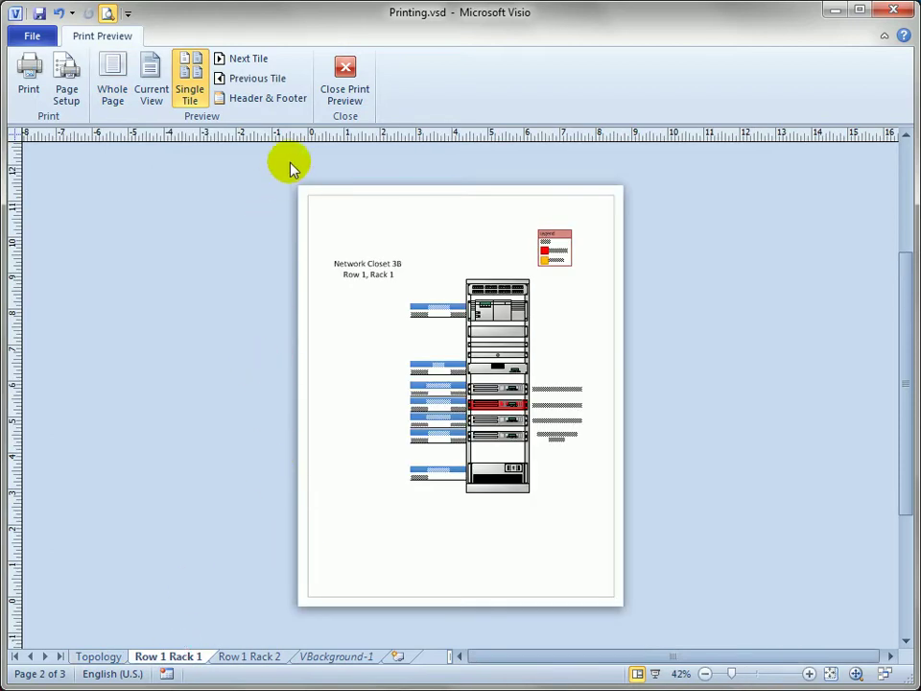
left_click(249, 659)
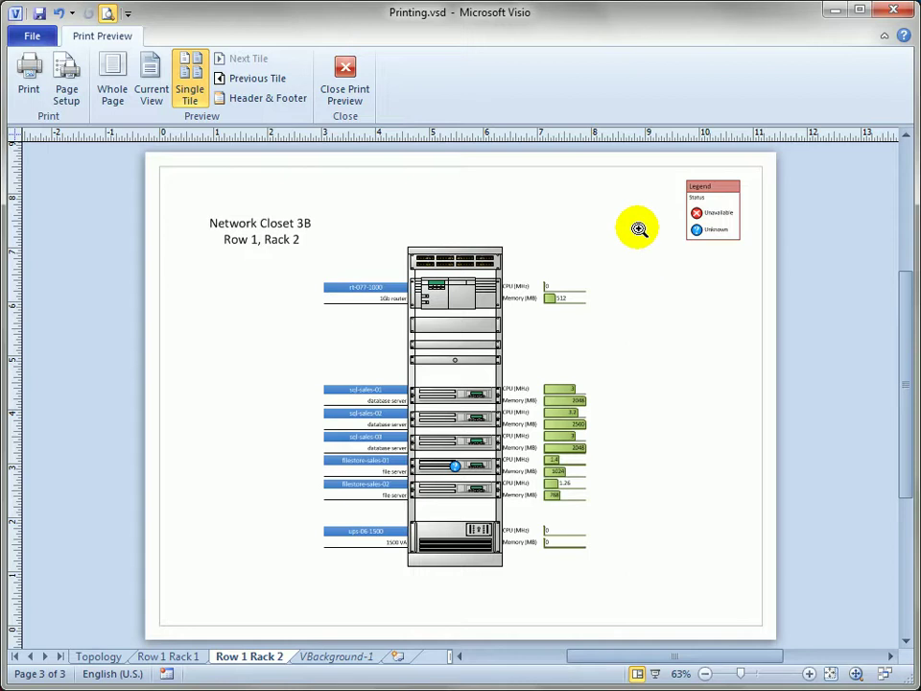
left_click(99, 656)
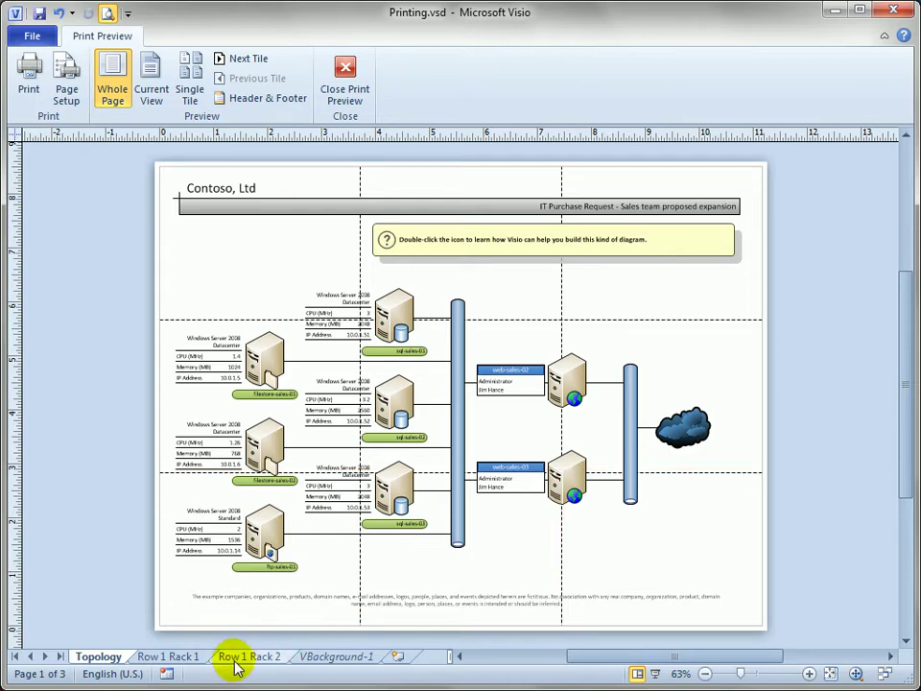
left_click(176, 656)
left_click(251, 656)
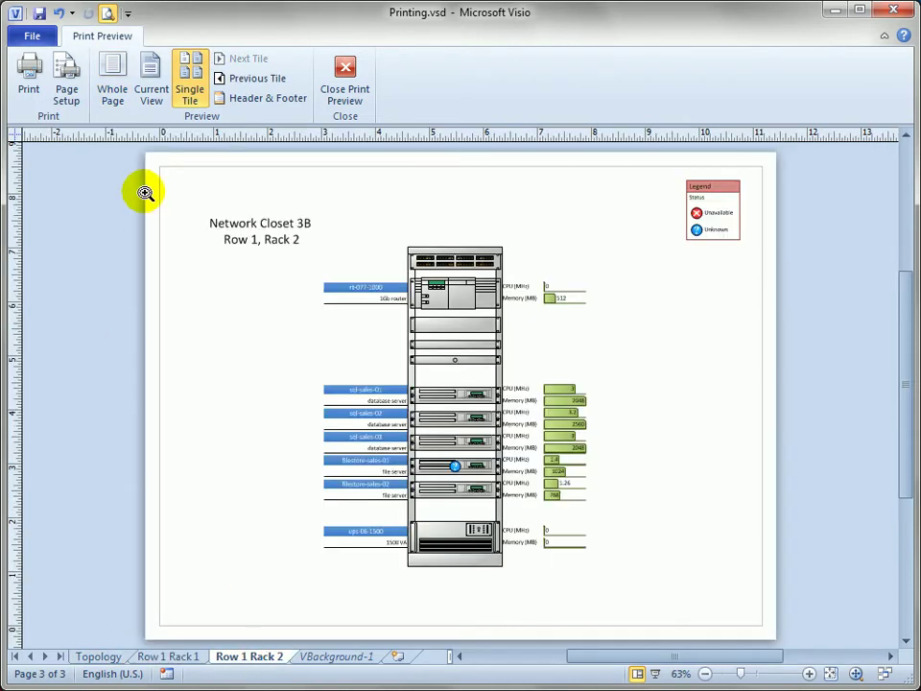
left_click(96, 658)
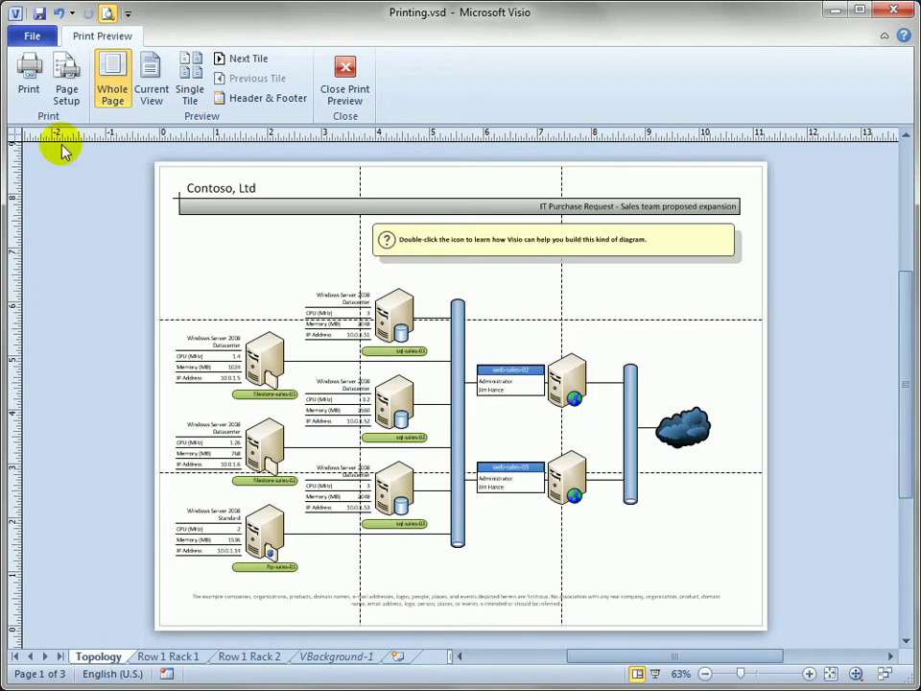
Open the Print dialog and set the printer to Microsoft XPS Document Writer
left_click(32, 82)
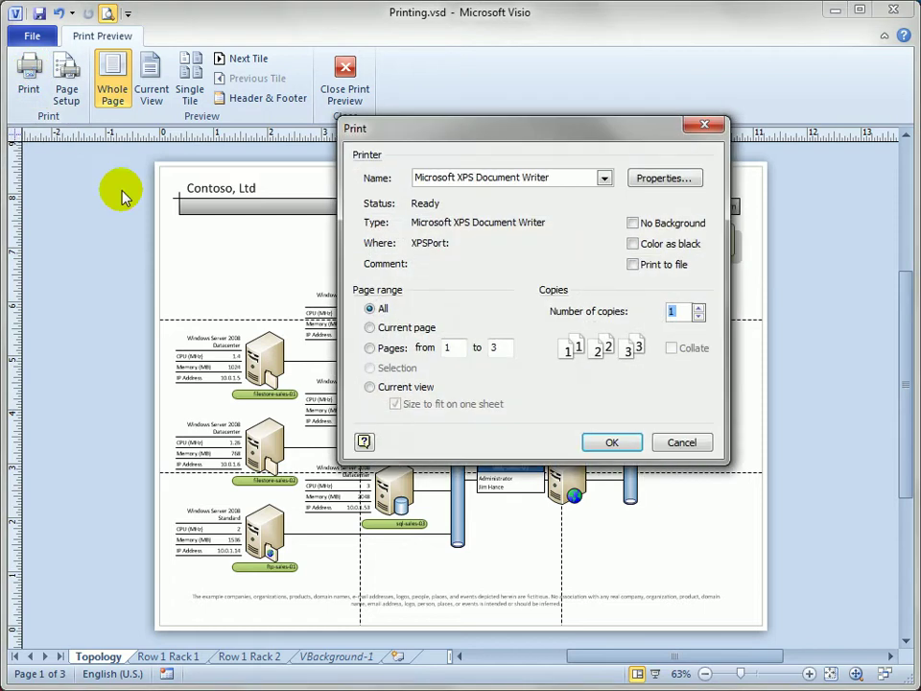
left_click_drag(489, 132, 372, 174)
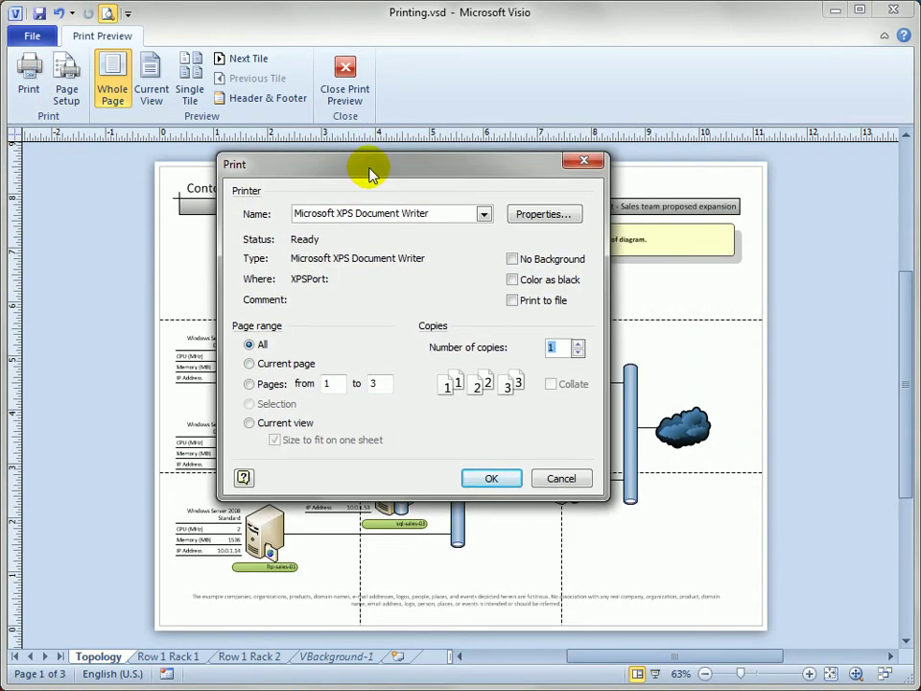
left_click(485, 213)
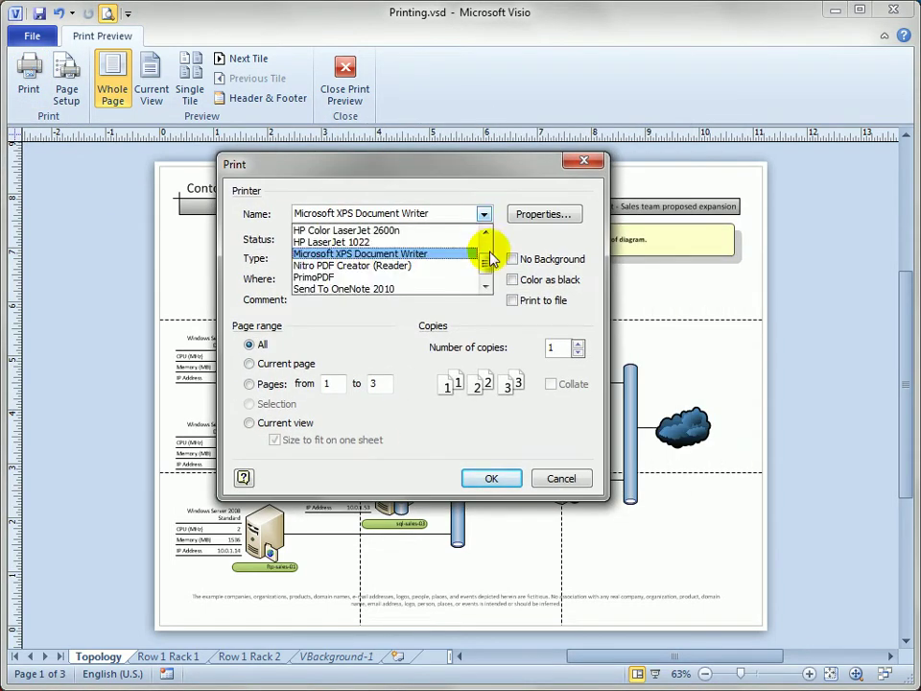
left_click_drag(487, 264, 494, 248)
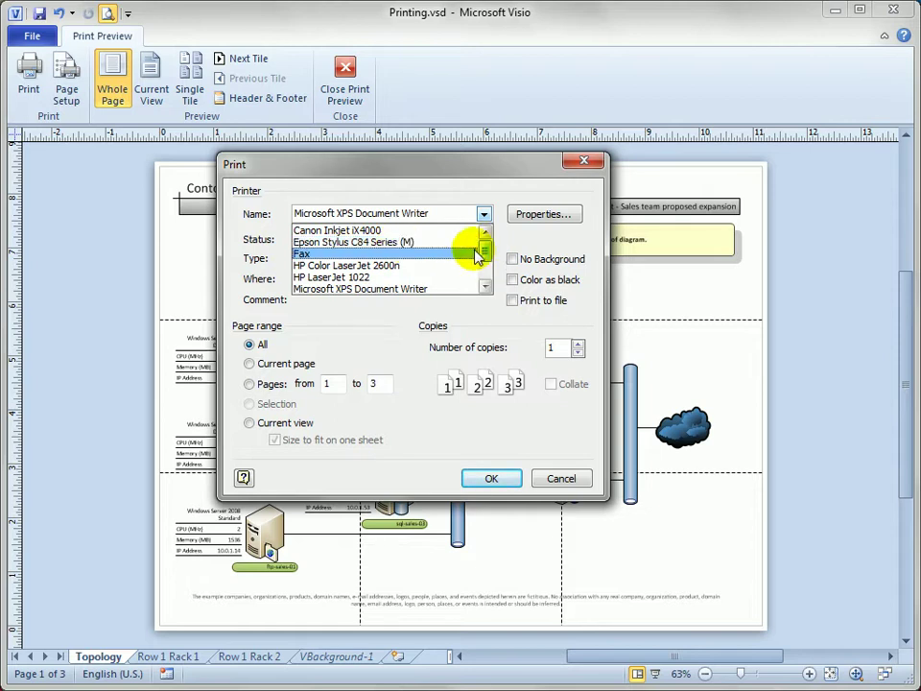
left_click(488, 287)
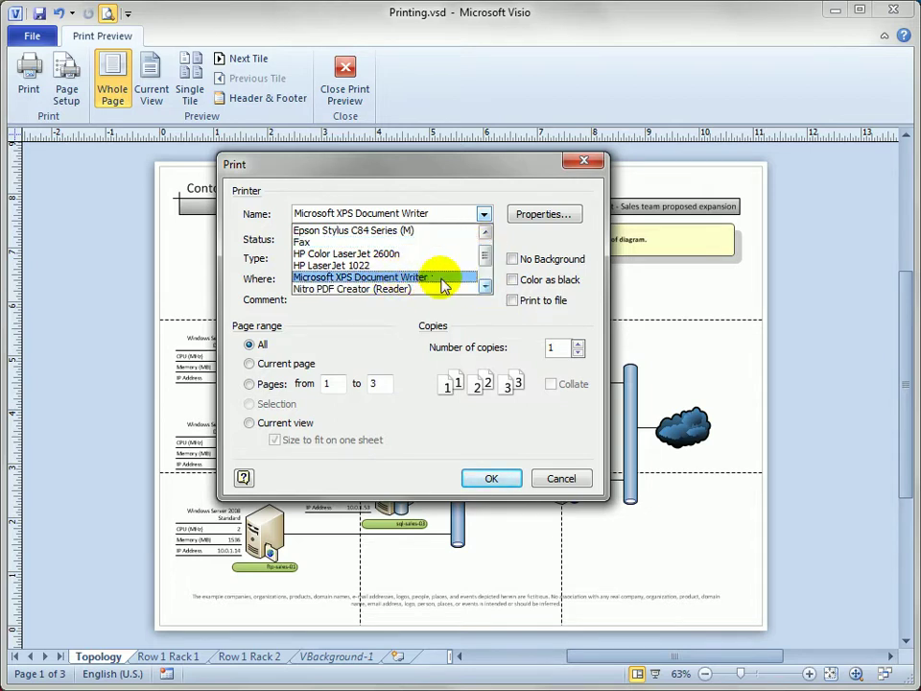
left_click(442, 281)
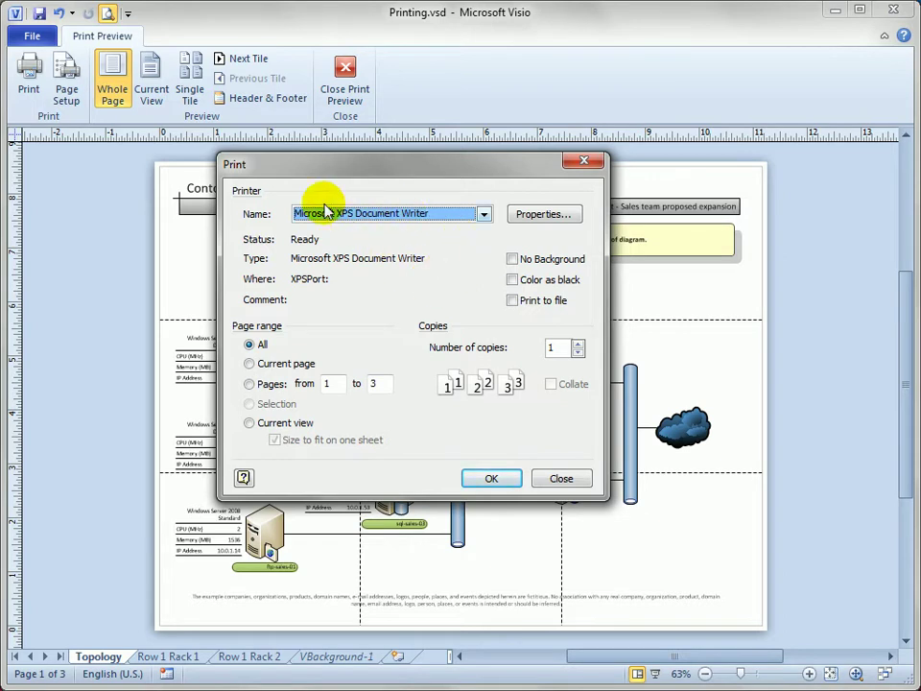
left_click(481, 212)
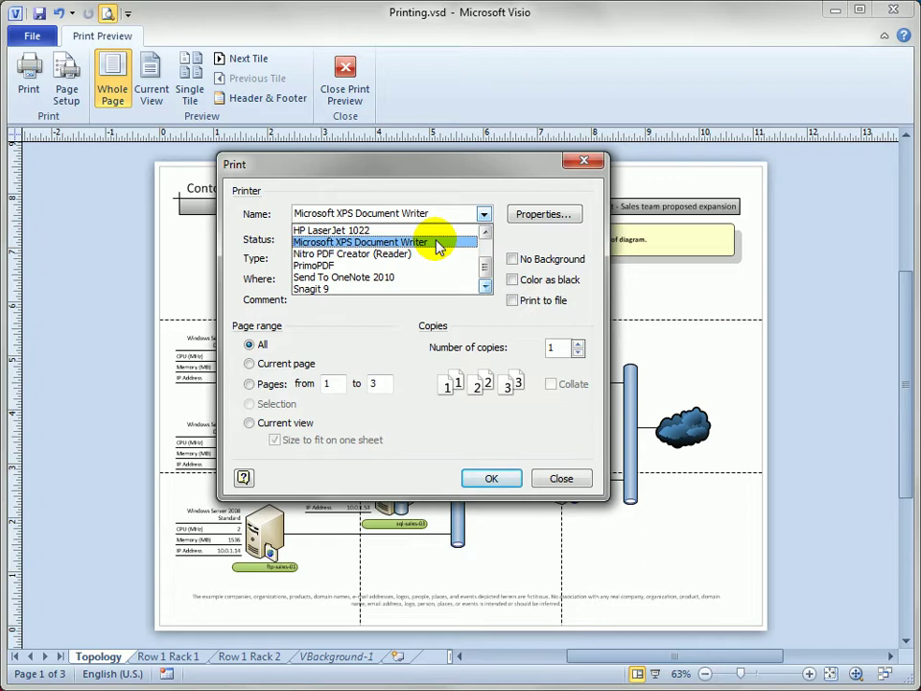
left_click(436, 244)
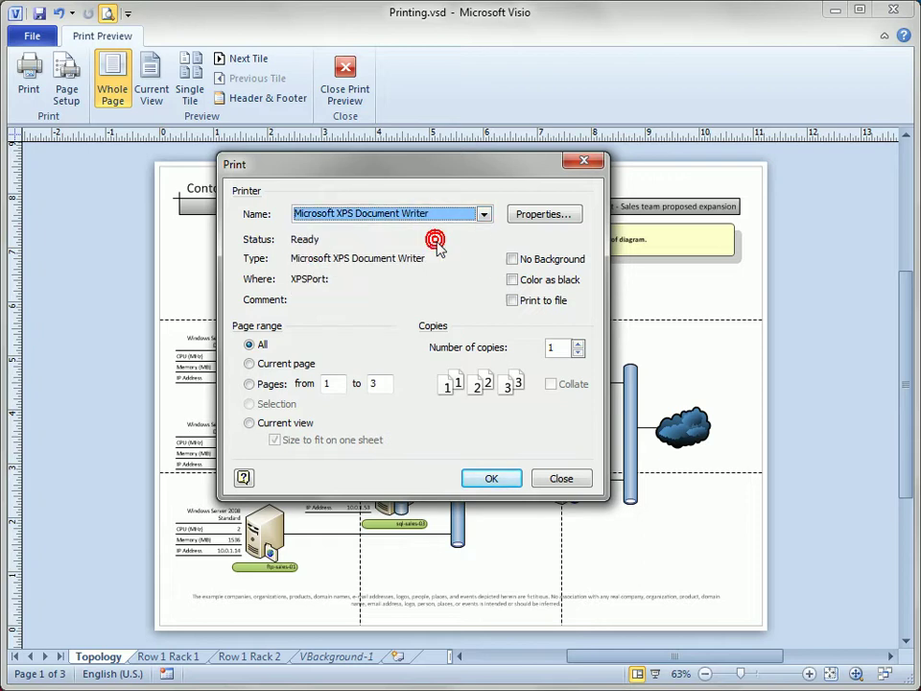
Print the three pages to XPS, saving over the existing Virtual Print.xps
left_click(491, 478)
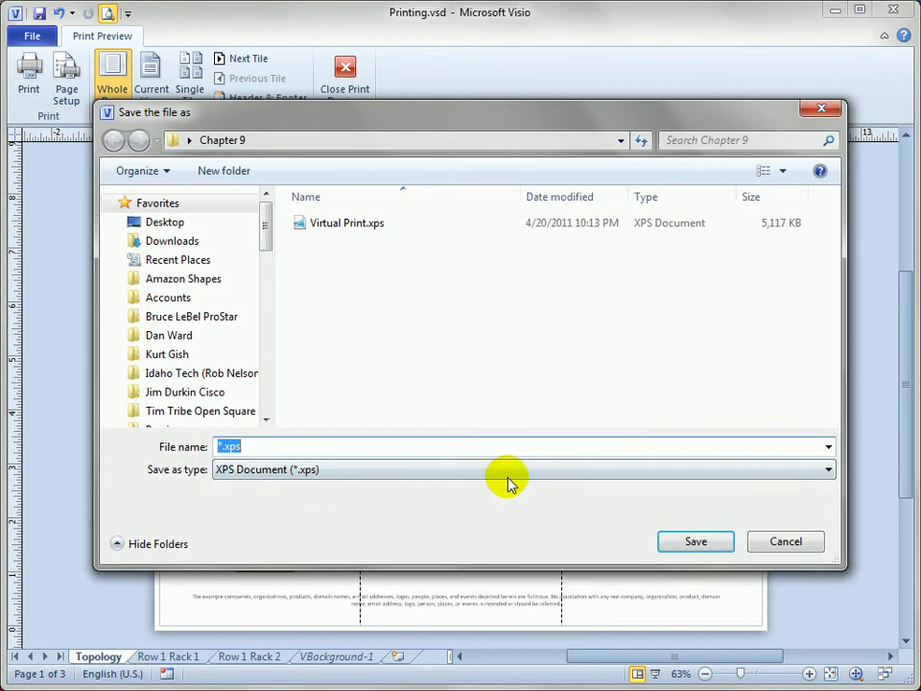
left_click_drag(840, 315, 793, 320)
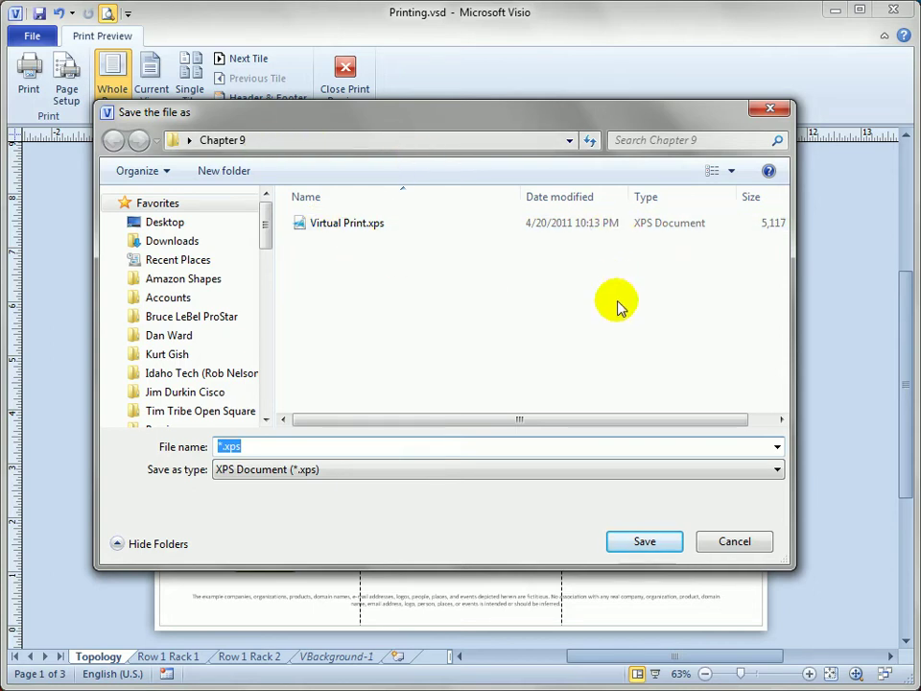
left_click(325, 227)
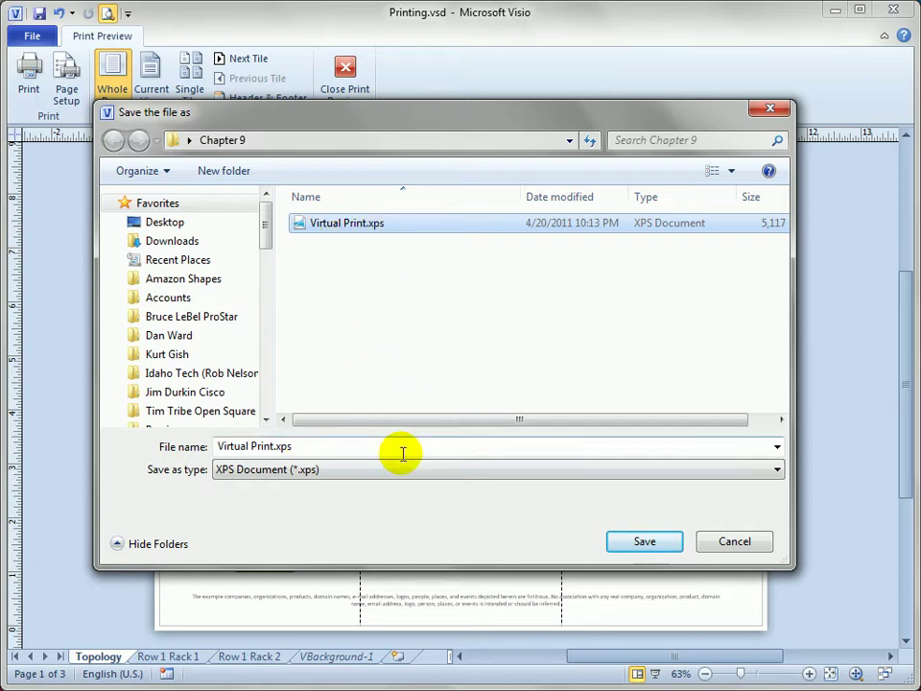
left_click(649, 541)
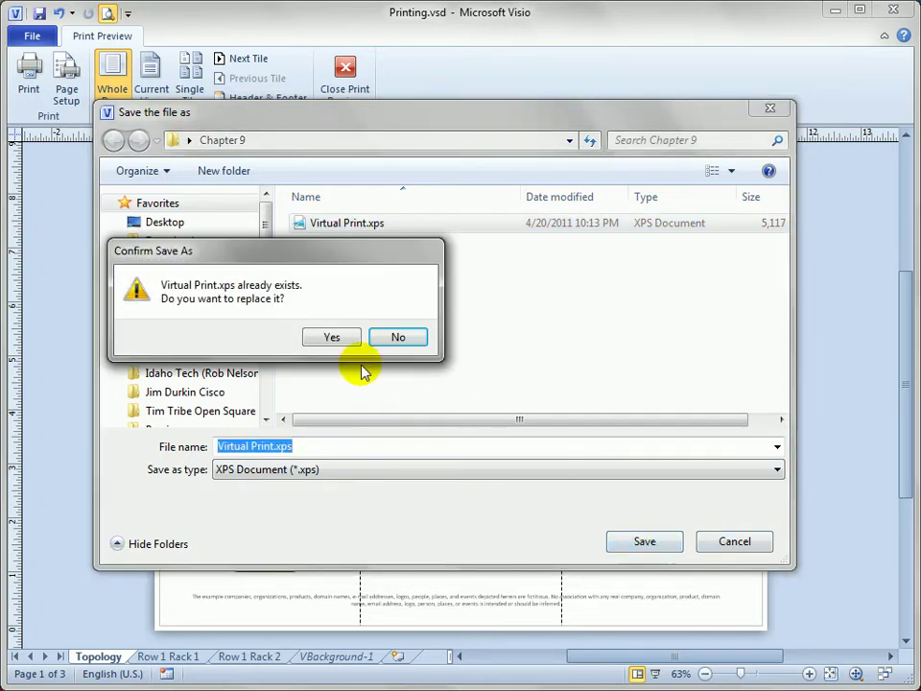
left_click(331, 338)
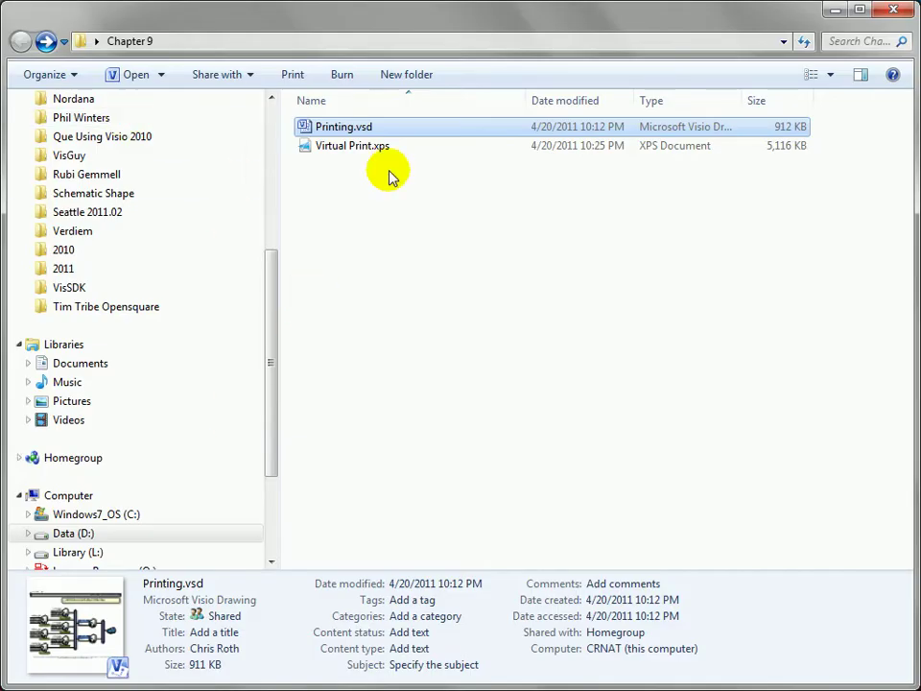
Open Virtual Print.xps from the Chapter 9 folder in XPS Viewer
left_click(367, 151)
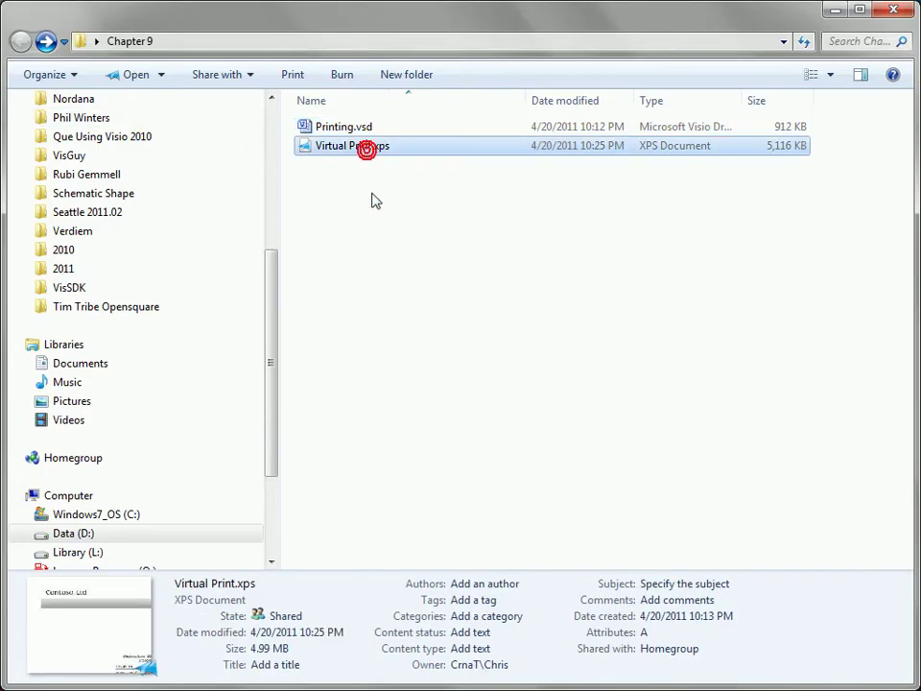
double_click(381, 151)
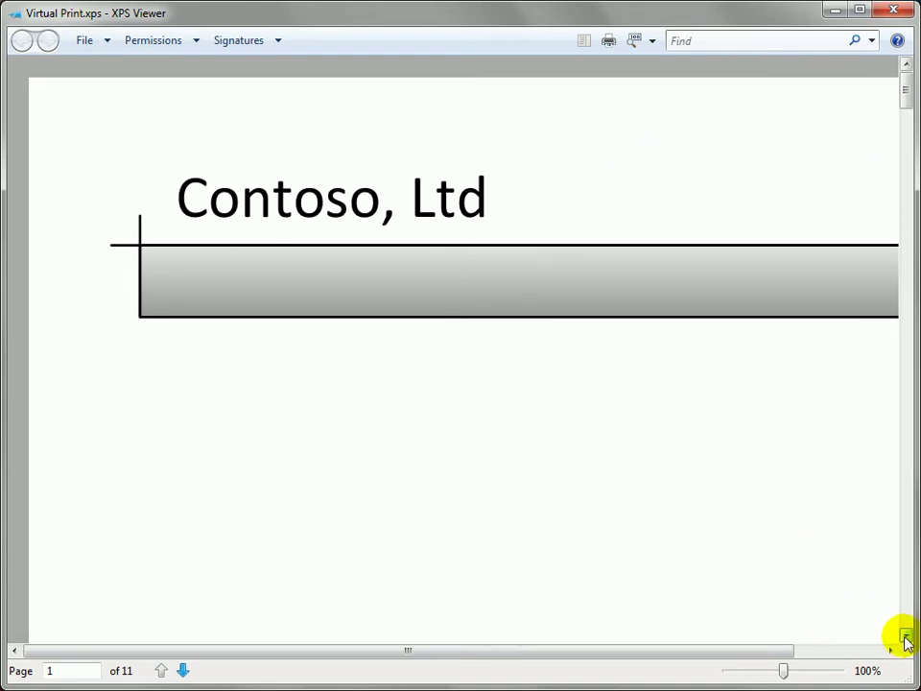
Page through Virtual Print.xps and zoom out to 20% to see all 11 tiled pages
left_click(822, 598)
key("Page_Down")
scroll(822, 599, "down", 15)
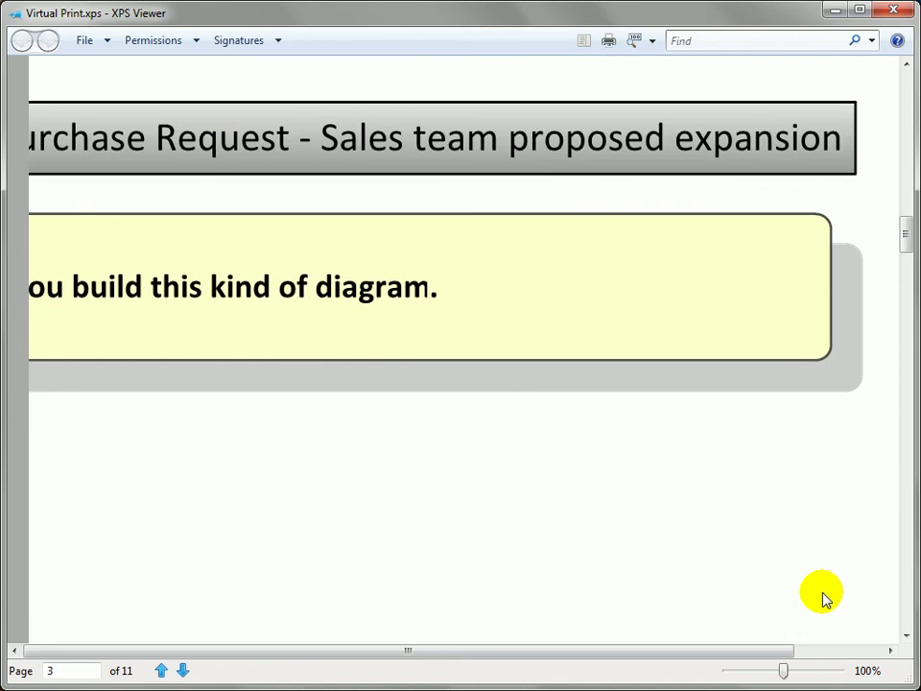
scroll(822, 599, "down", 10)
scroll(823, 598, "down", 5)
left_click_drag(905, 308, 909, 608)
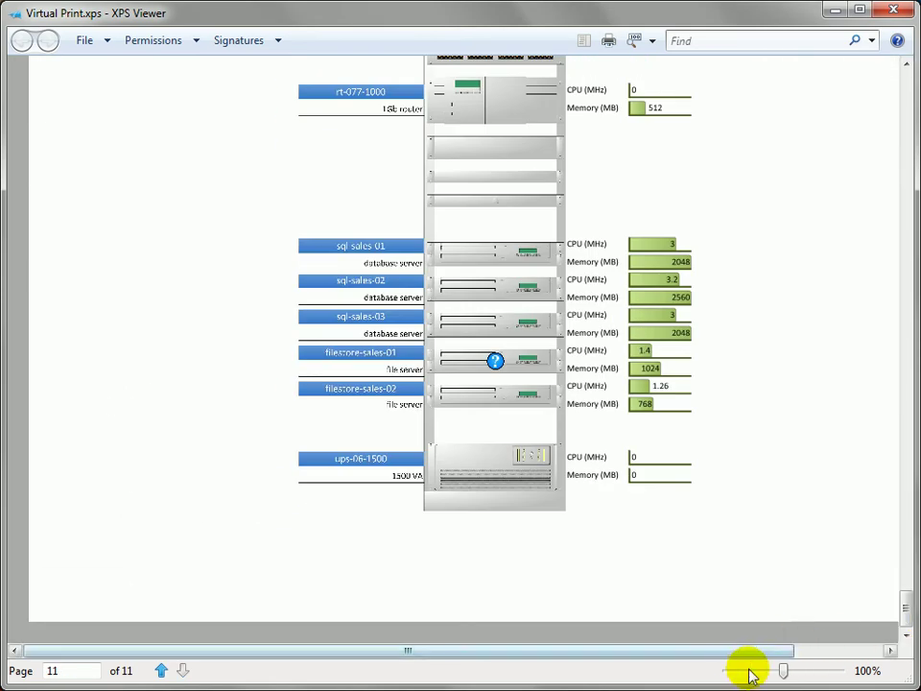
left_click_drag(783, 669, 723, 672)
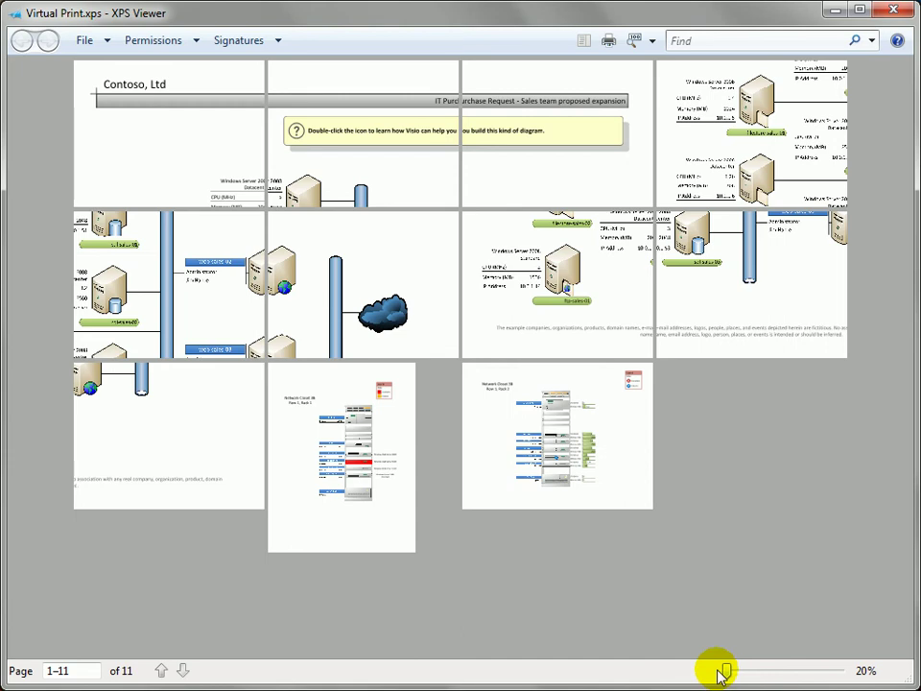